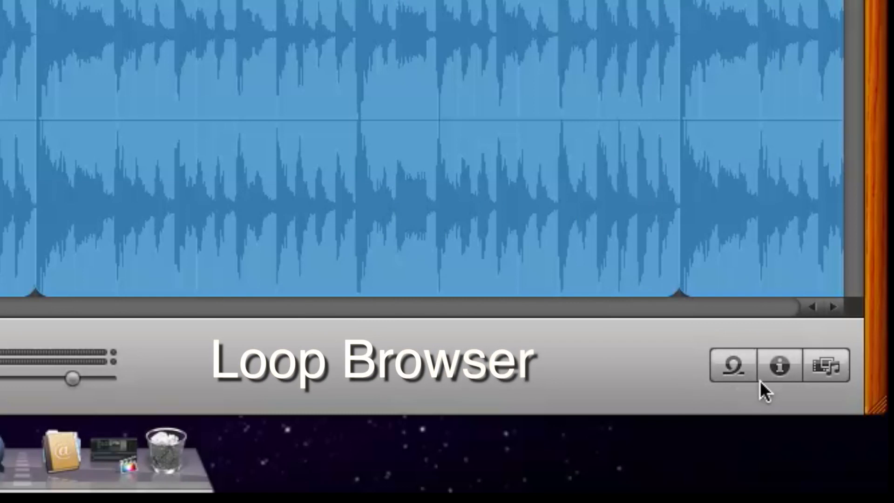
# - Open the Loop Browser and search it for "dog"
pyautogui.click(734, 370)
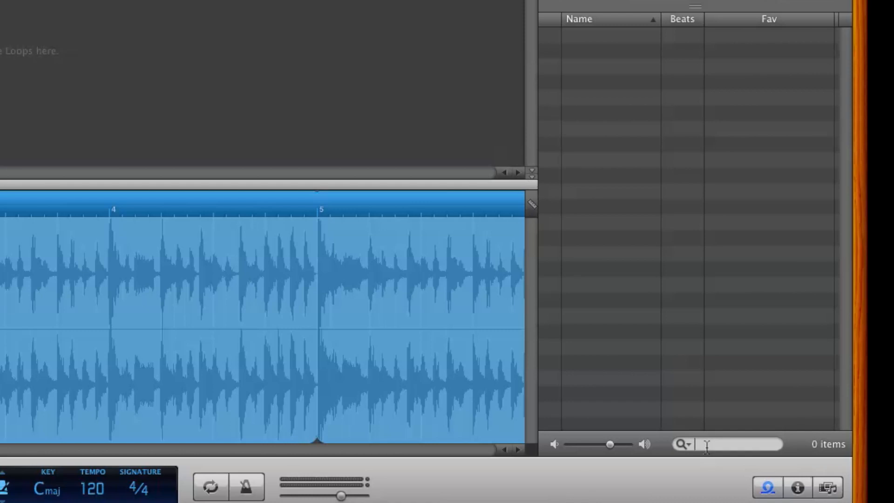
pyautogui.write('dog')
pyautogui.press('Return')
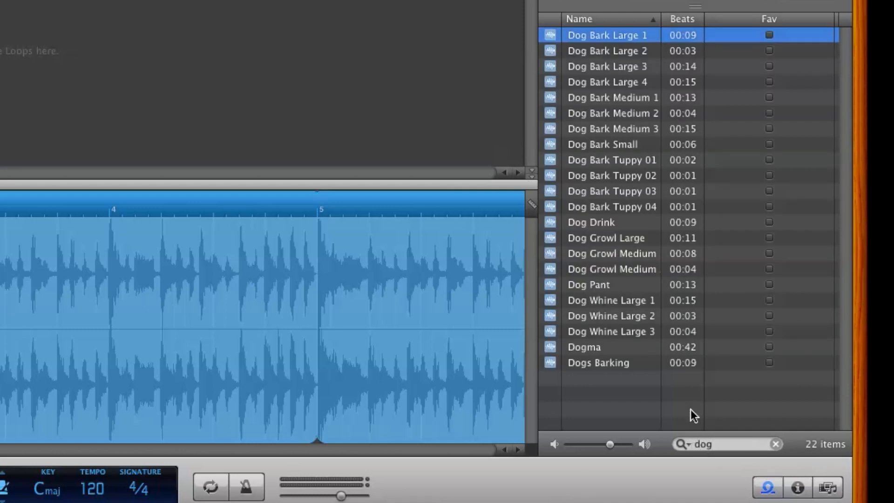
# - Preview the Dog Bark Large 1, Dog Bark Small, Dog Growl Large and Dog Whine Large 1 sounds, and clear the search
pyautogui.click(633, 40)
pyautogui.click(633, 141)
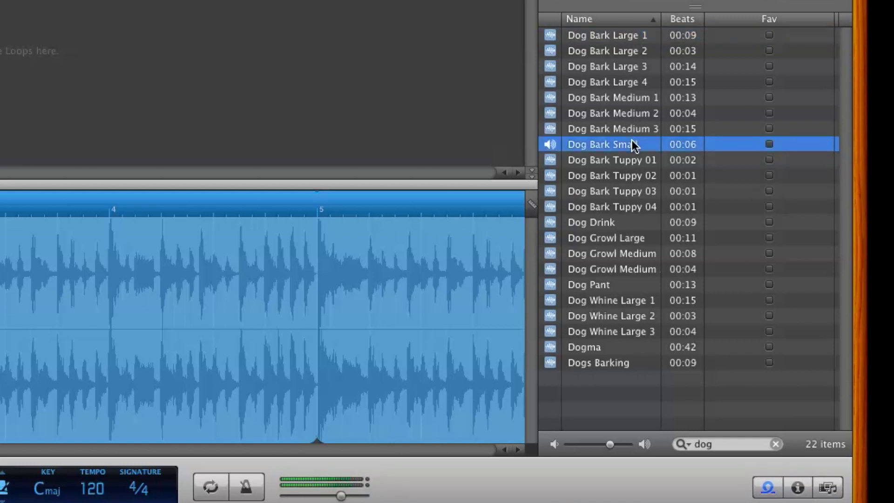
pyautogui.click(630, 237)
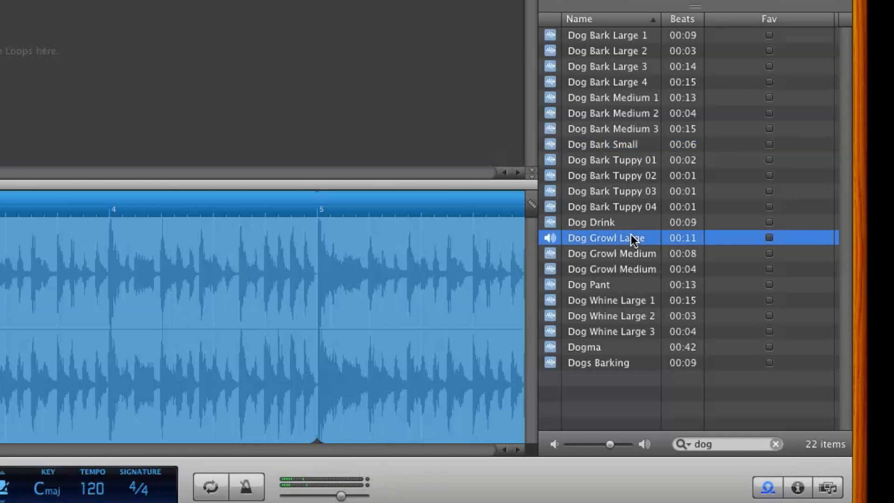
pyautogui.click(629, 303)
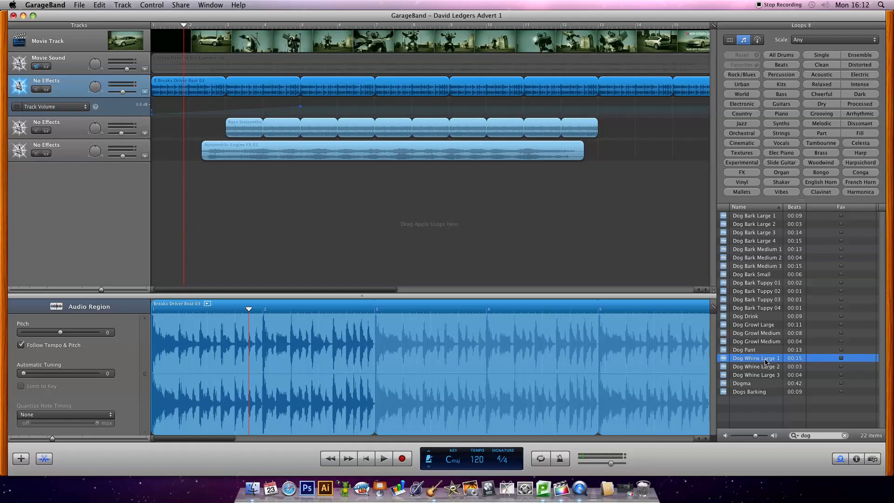
pyautogui.click(844, 435)
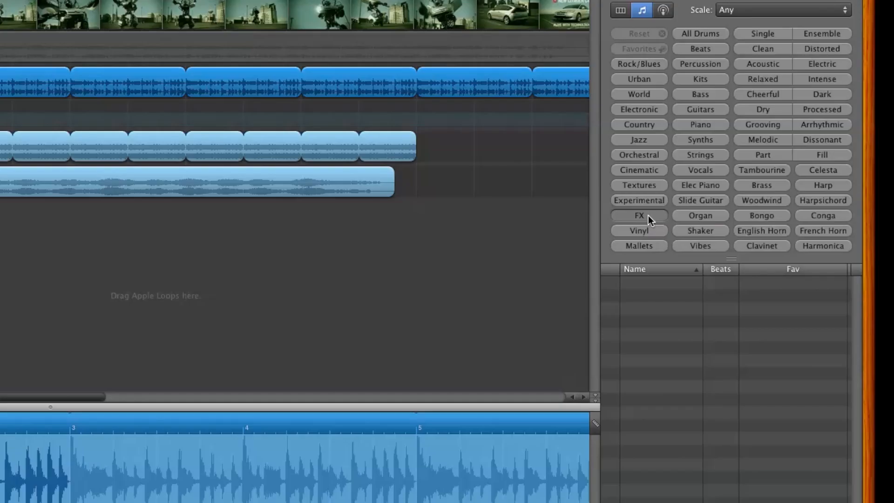
# - Filter the loops by the FX, Processed, Intense and Electric categories
pyautogui.click(649, 219)
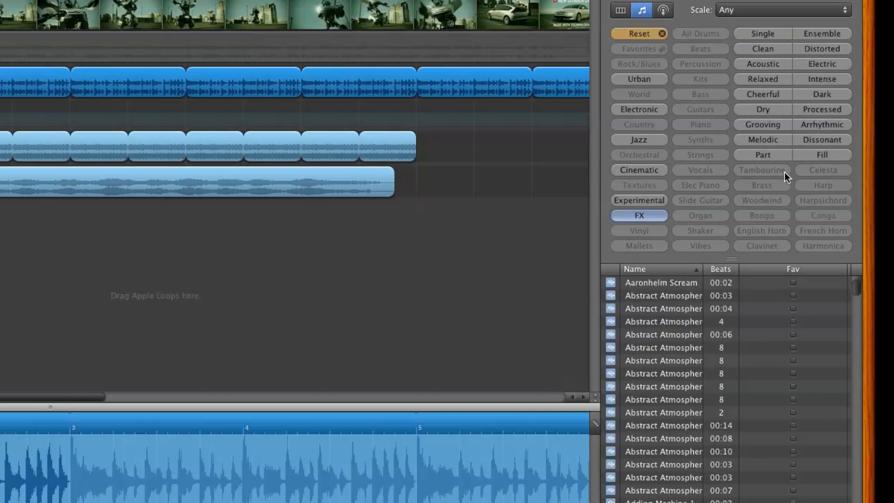
pyautogui.click(828, 114)
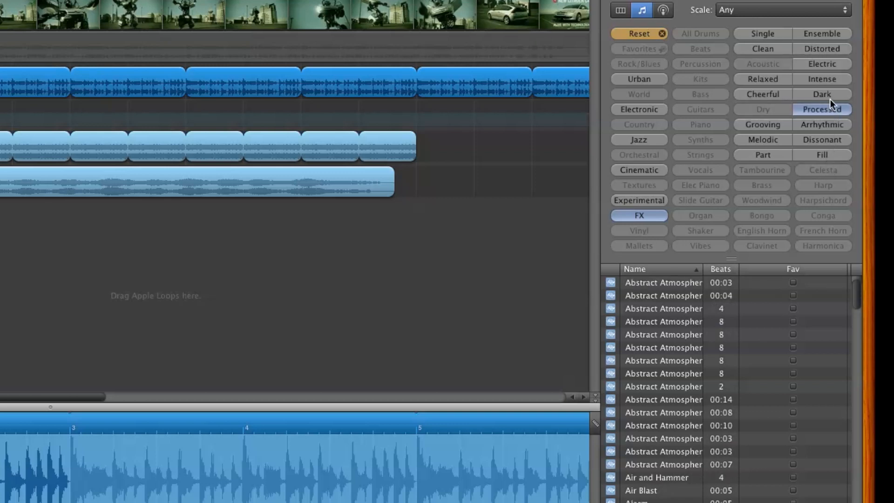
pyautogui.click(830, 78)
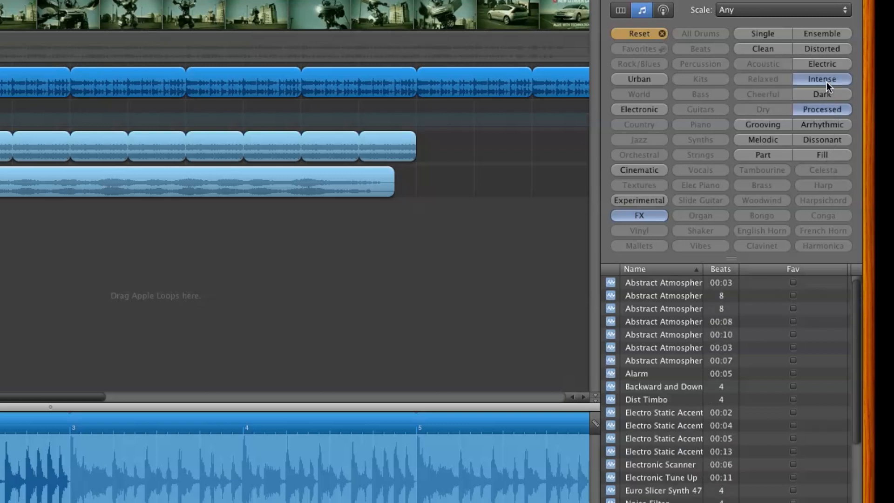
pyautogui.click(827, 63)
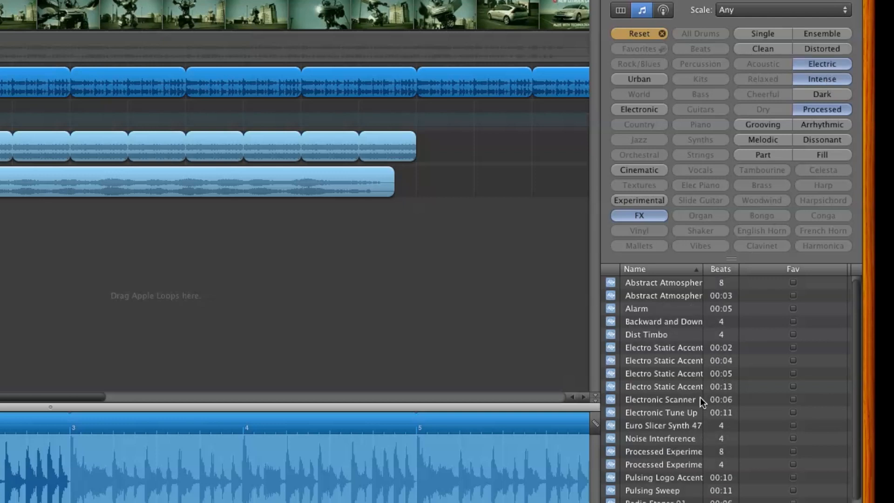
# - Preview the Dist Timbo and Electronic Scanner loops among the filtered results
pyautogui.click(664, 334)
pyautogui.click(665, 333)
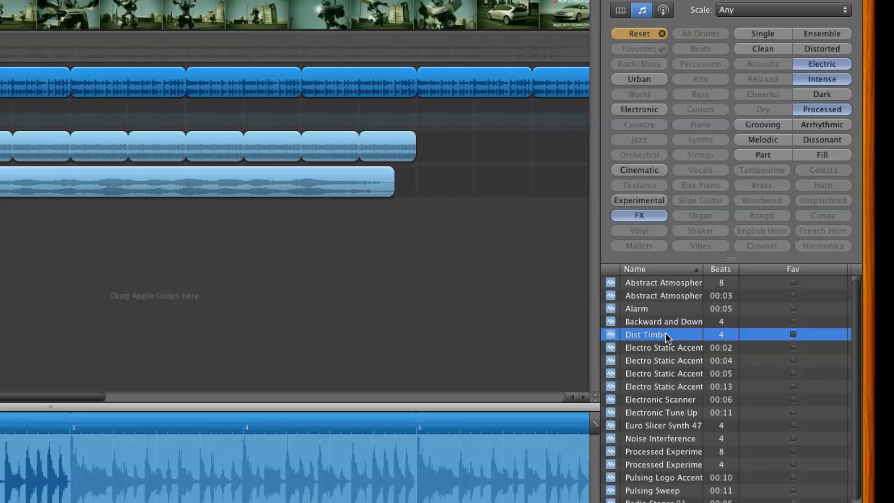
pyautogui.click(680, 399)
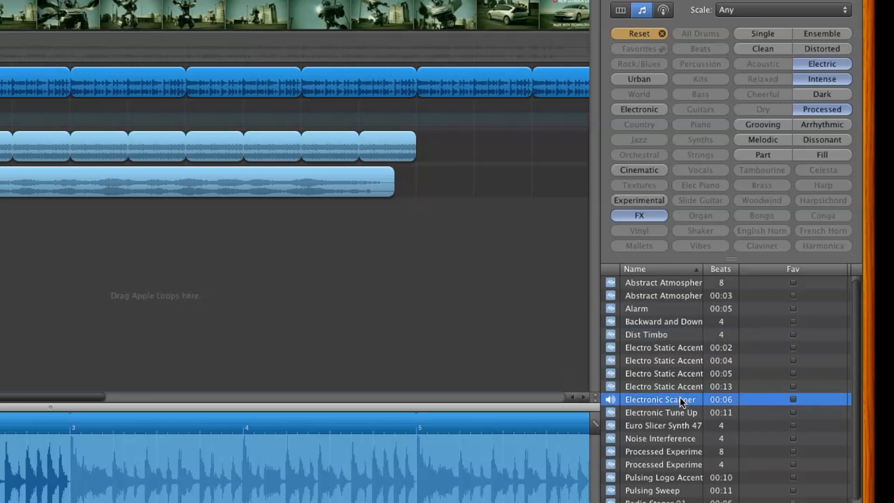
pyautogui.click(680, 398)
# - Add the Electronic Scanner loop on a new track below Automobile Engine FX 02, starting at bar 3
pyautogui.moveTo(678, 399); pyautogui.dragTo(0, 224)
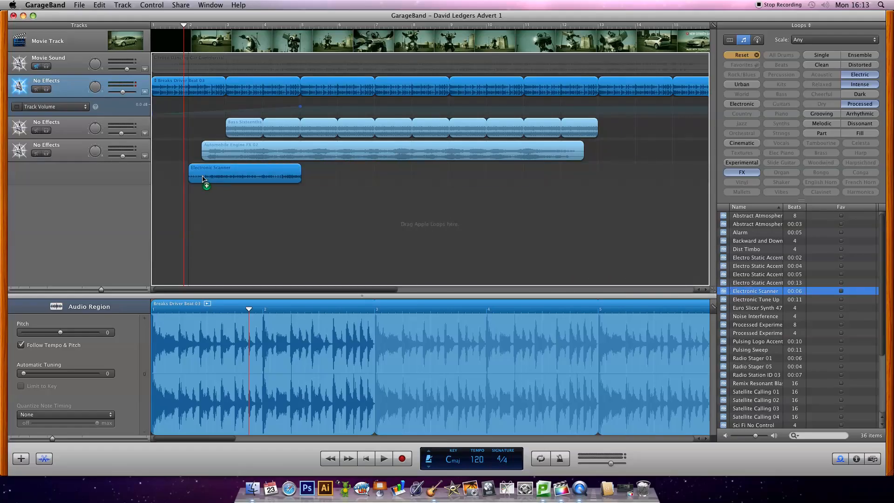
pyautogui.moveTo(202, 176); pyautogui.dragTo(238, 178)
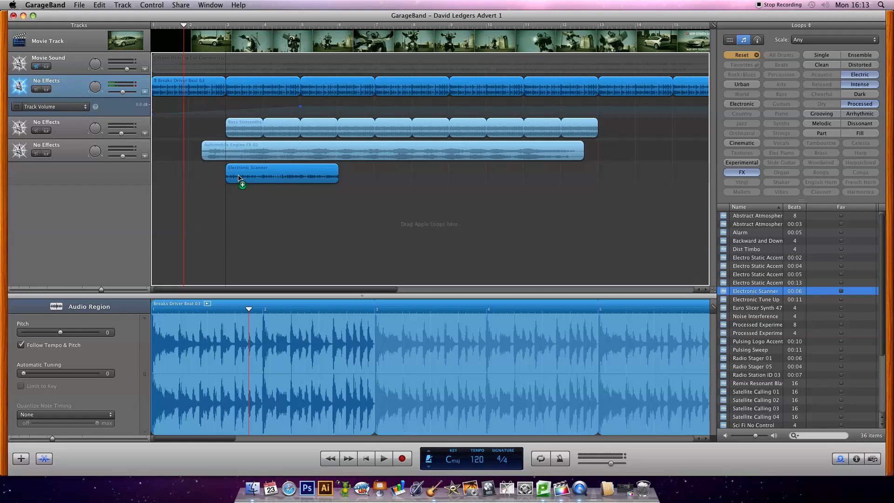
pyautogui.moveTo(238, 177); pyautogui.dragTo(239, 180)
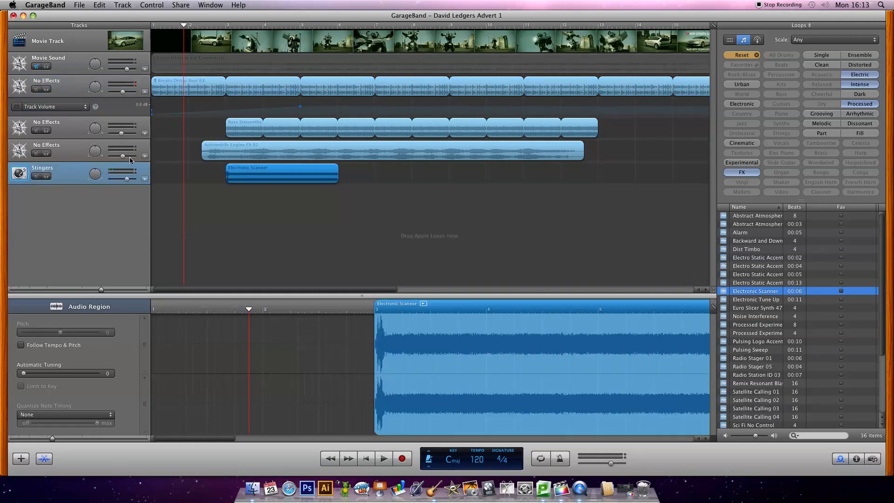
# - Lower the Stingers track's volume during playback and loop its Electronic Scanner region out to about bar 15
pyautogui.click(205, 26)
pyautogui.press('space')
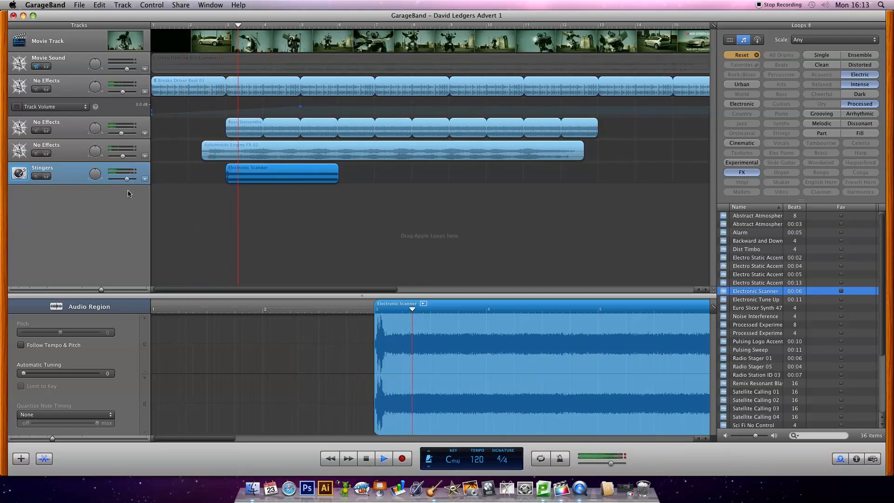
pyautogui.moveTo(127, 182); pyautogui.dragTo(120, 182)
pyautogui.press('space')
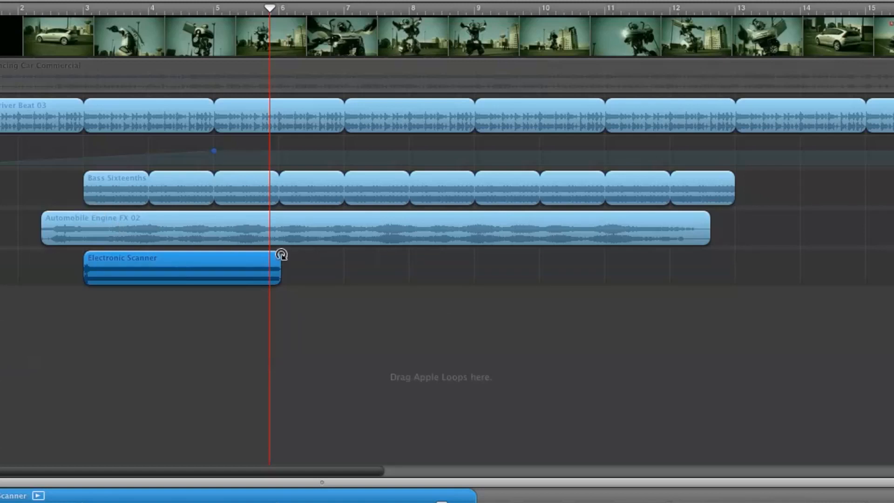
pyautogui.moveTo(282, 254); pyautogui.dragTo(883, 272)
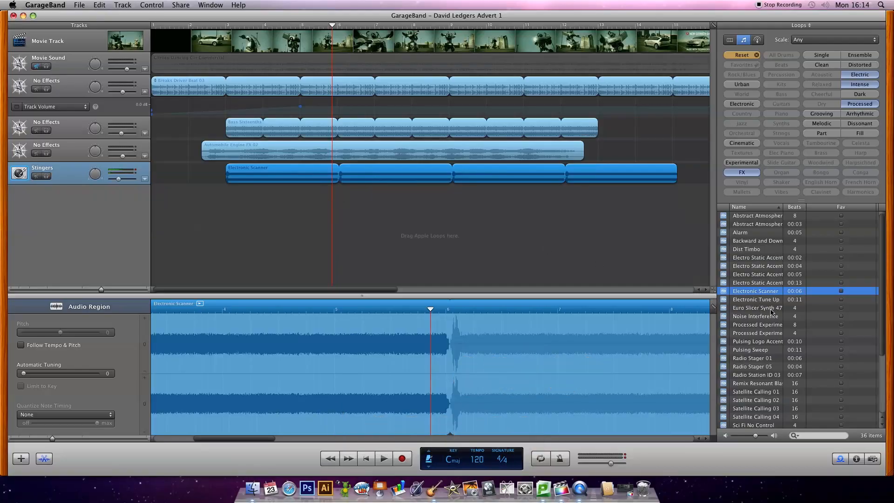
# - Preview the Satellite Calling 01 loop and add it on a new track below Stingers, starting at bar 3
pyautogui.scroll(-2, 771, 309)
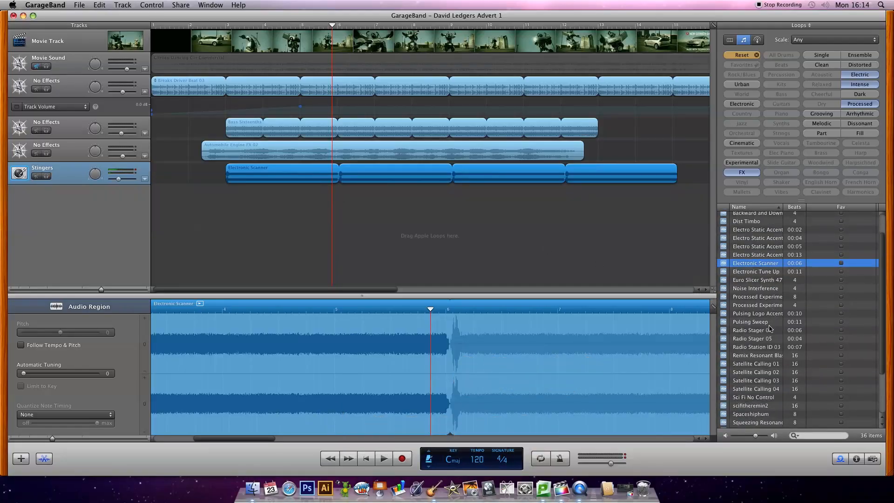
pyautogui.scroll(-1, 770, 355)
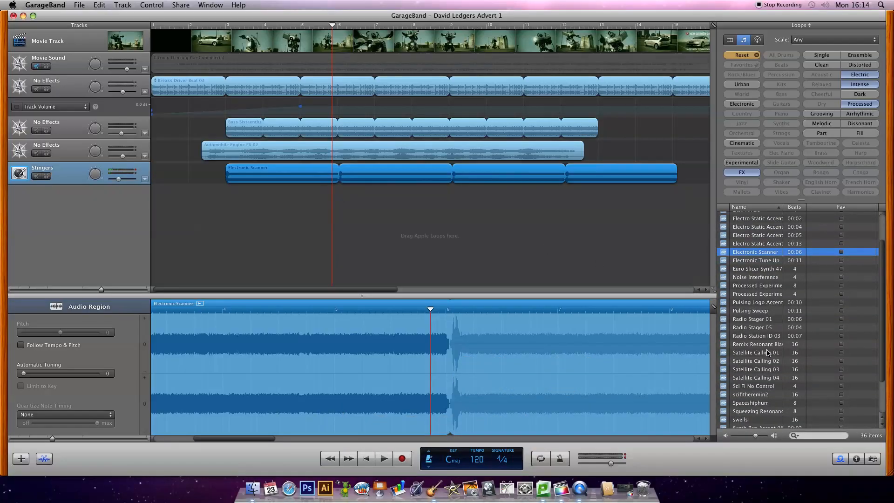
pyautogui.click(769, 354)
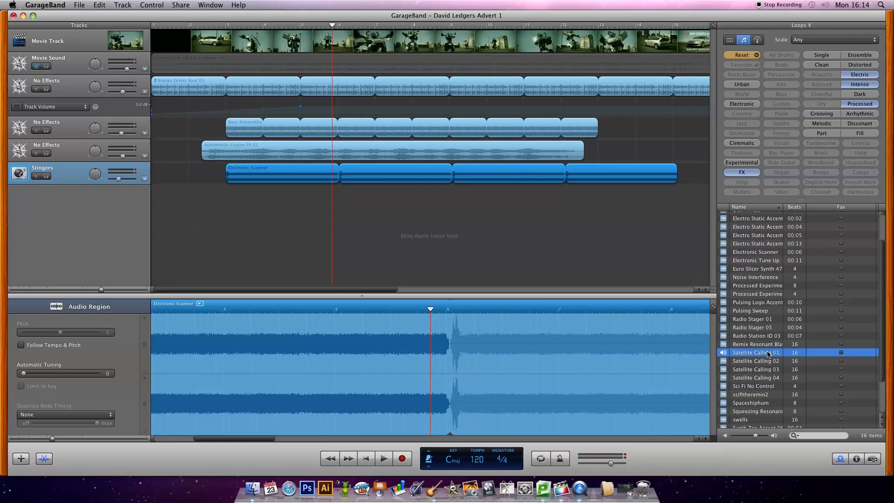
pyautogui.moveTo(768, 353); pyautogui.dragTo(226, 209)
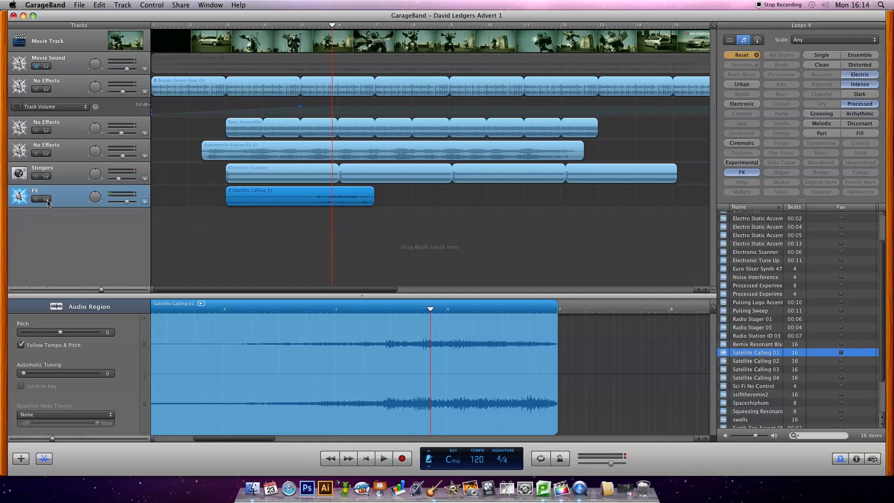
# - Solo the FX track and play it back from bar 3
pyautogui.click(46, 199)
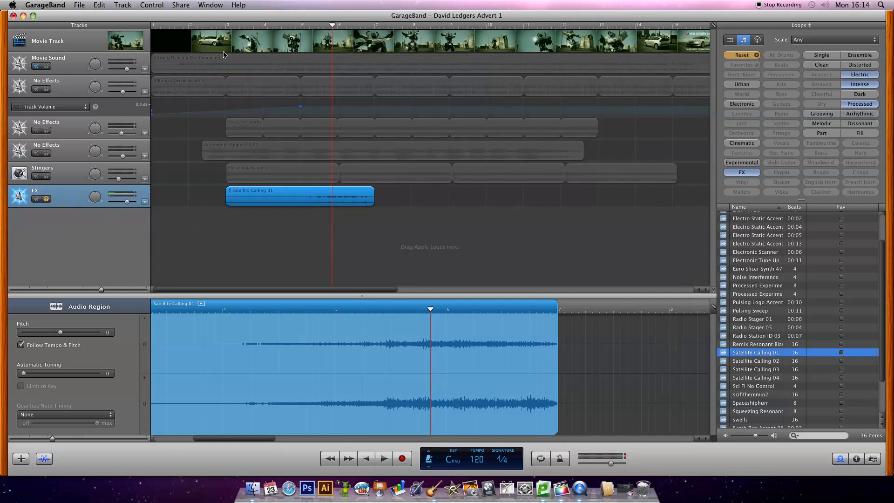
pyautogui.click(226, 26)
pyautogui.press('space')
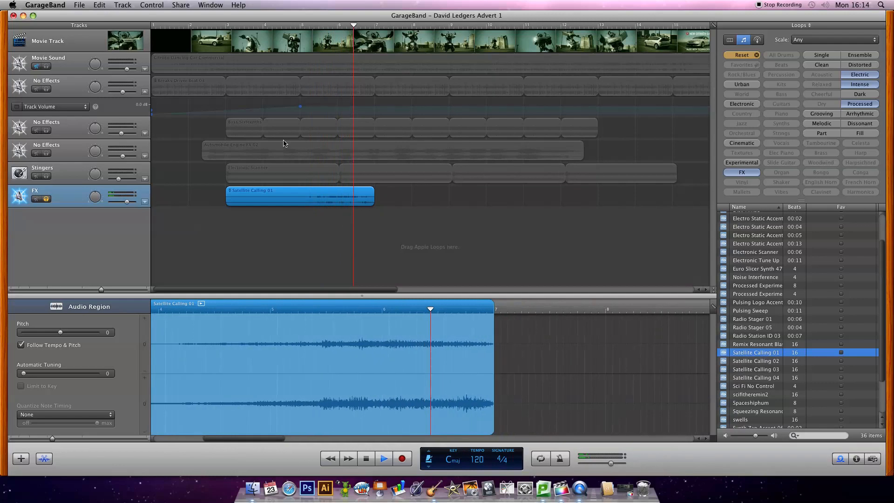
pyautogui.press('space')
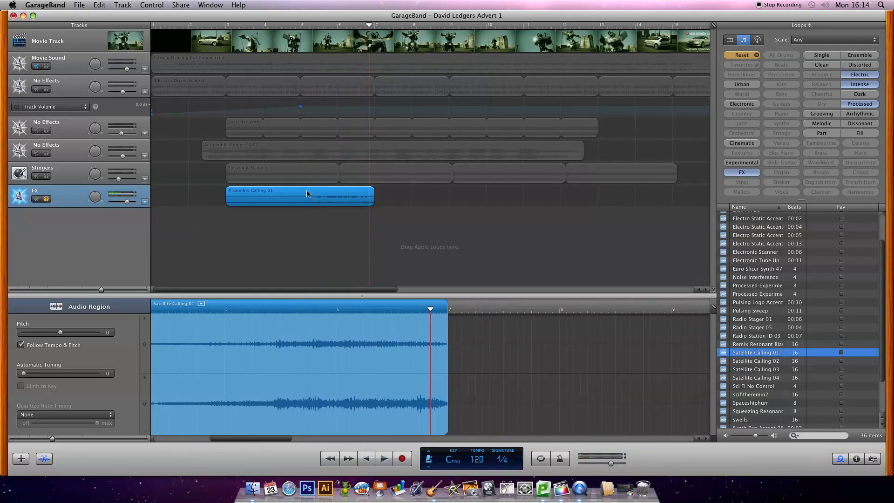
# - Trim the start of the Satellite Calling 01 region to bar 5, using the playhead as the guide
pyautogui.click(301, 27)
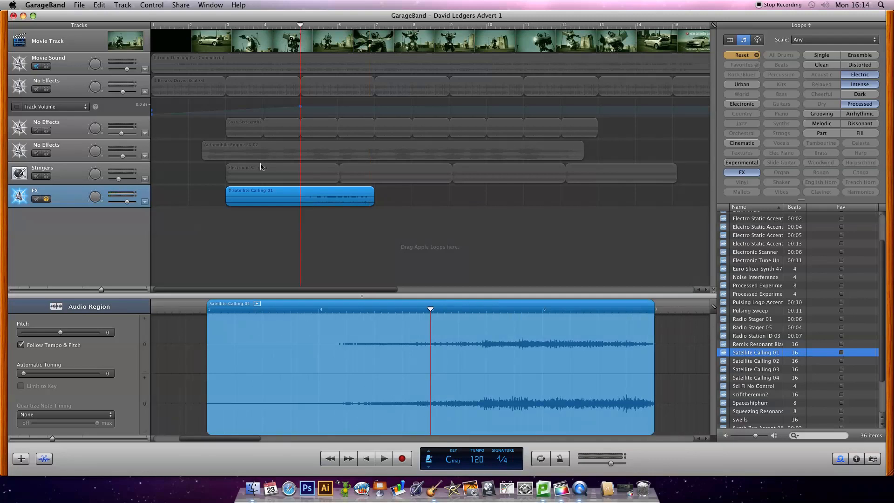
pyautogui.moveTo(228, 199)
pyautogui.mouseDown()
pyautogui.moveTo(293, 196)
pyautogui.moveTo(227, 197)
pyautogui.mouseUp()
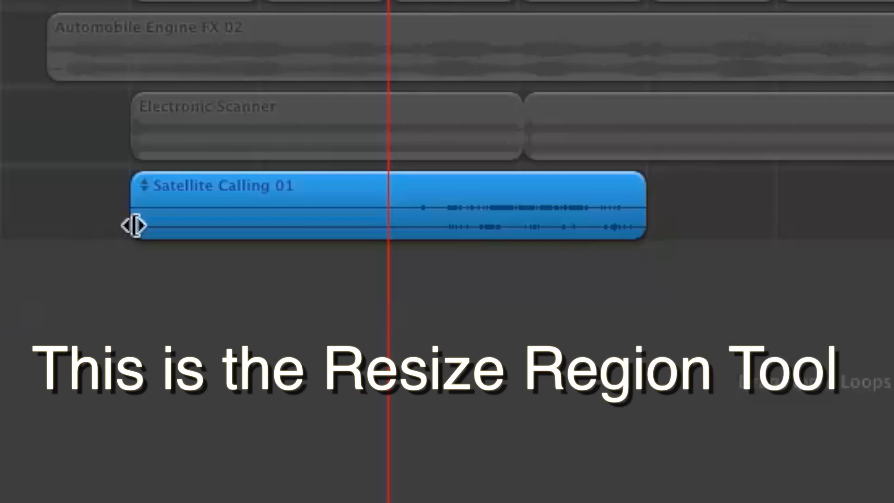
pyautogui.moveTo(134, 226); pyautogui.dragTo(391, 234)
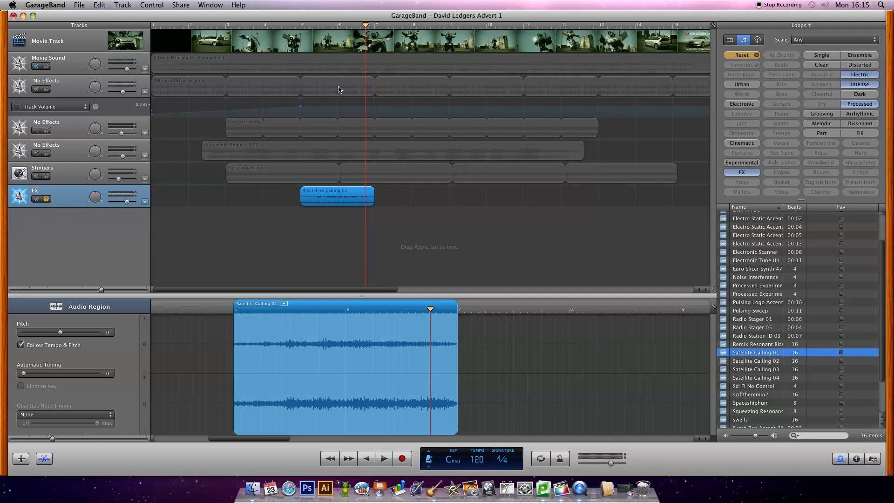
# - Split the Satellite Calling 01 region at bar 6
pyautogui.moveTo(337, 30)
pyautogui.mouseDown()
pyautogui.moveTo(330, 29)
pyautogui.moveTo(349, 31)
pyautogui.moveTo(340, 30)
pyautogui.mouseUp()
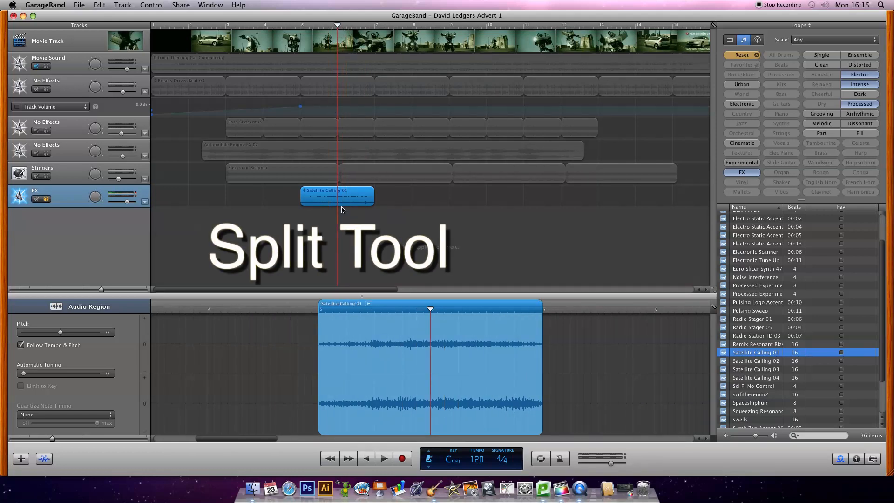
pyautogui.click(99, 4)
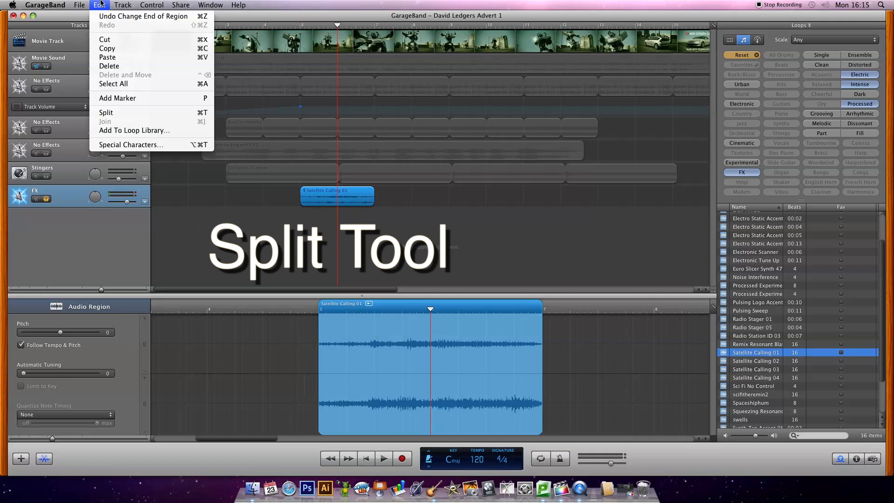
pyautogui.click(112, 112)
# - Separate the two Satellite Calling 01 halves, moving the first to start at bar 4 and the second at bar 7
pyautogui.click(346, 222)
pyautogui.moveTo(325, 199); pyautogui.dragTo(287, 200)
pyautogui.moveTo(364, 199); pyautogui.dragTo(401, 199)
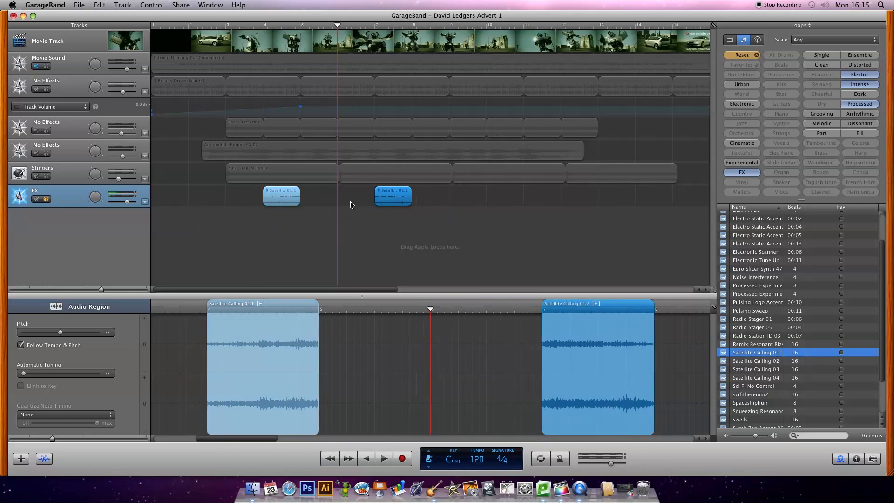